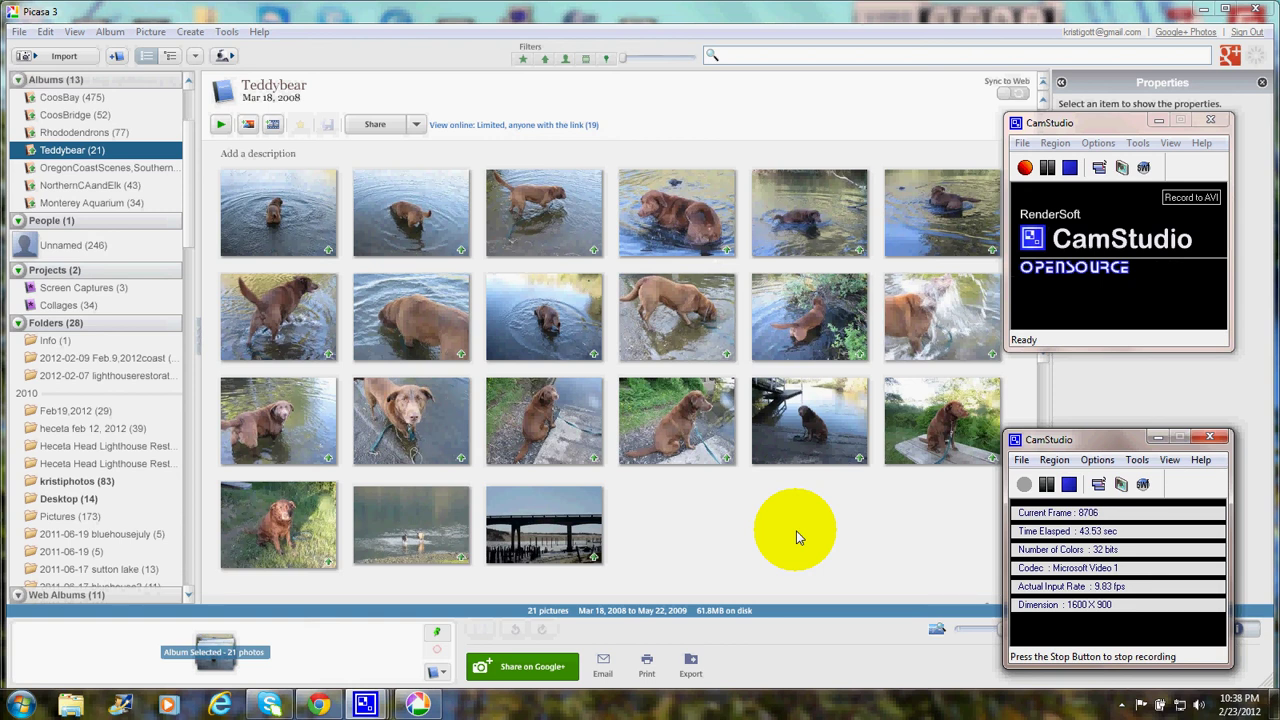
# Stop any recording in progress, then check the Options list for microphone audio recording.
pyautogui.click(1022, 146)
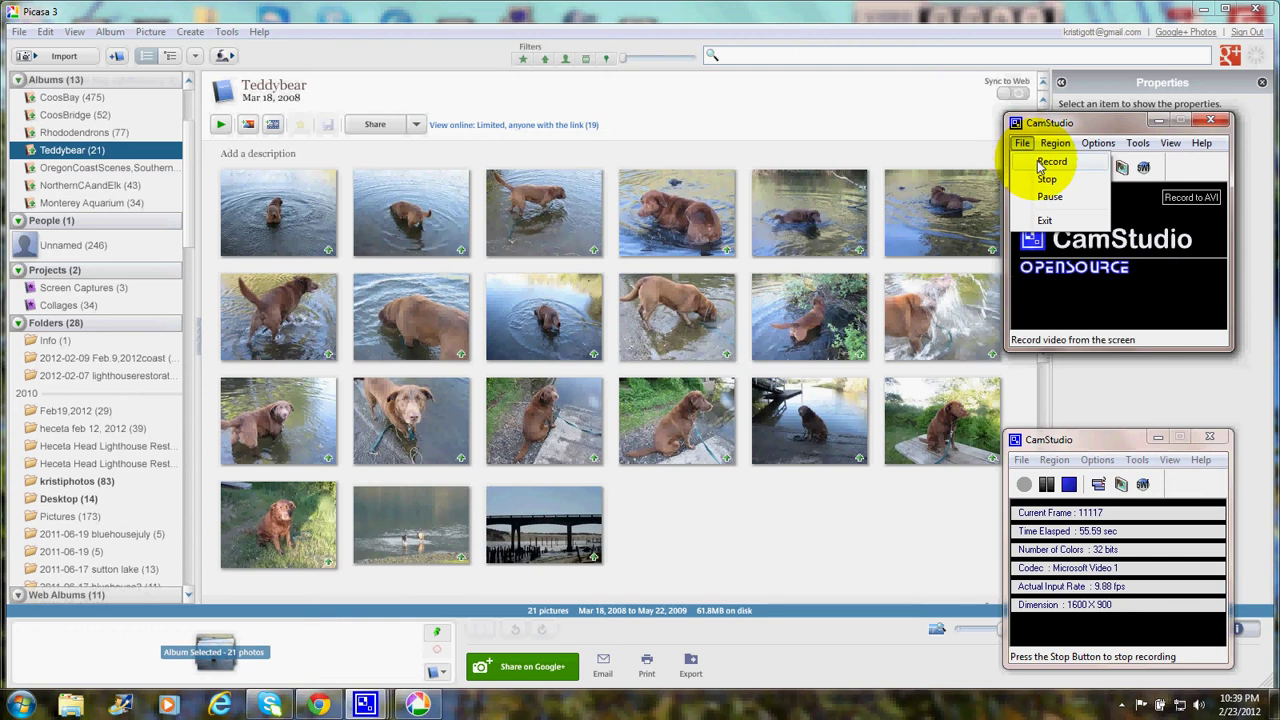
pyautogui.click(1042, 181)
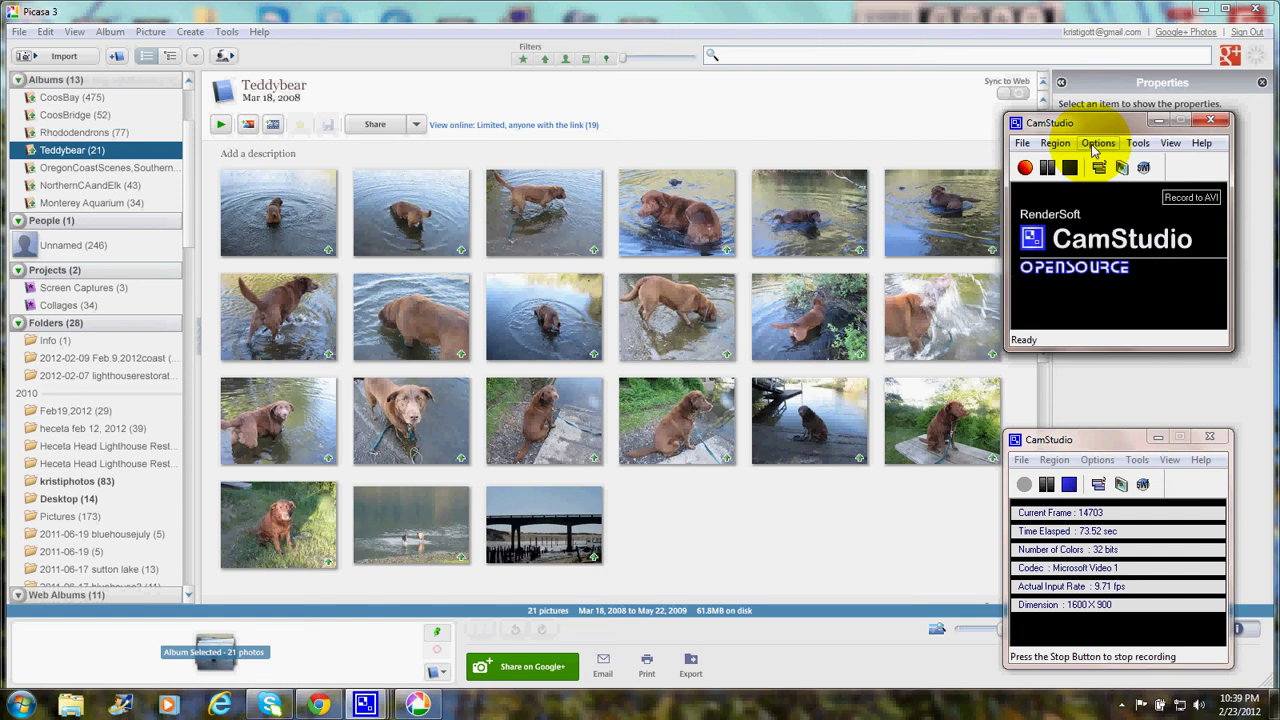
pyautogui.click(1097, 146)
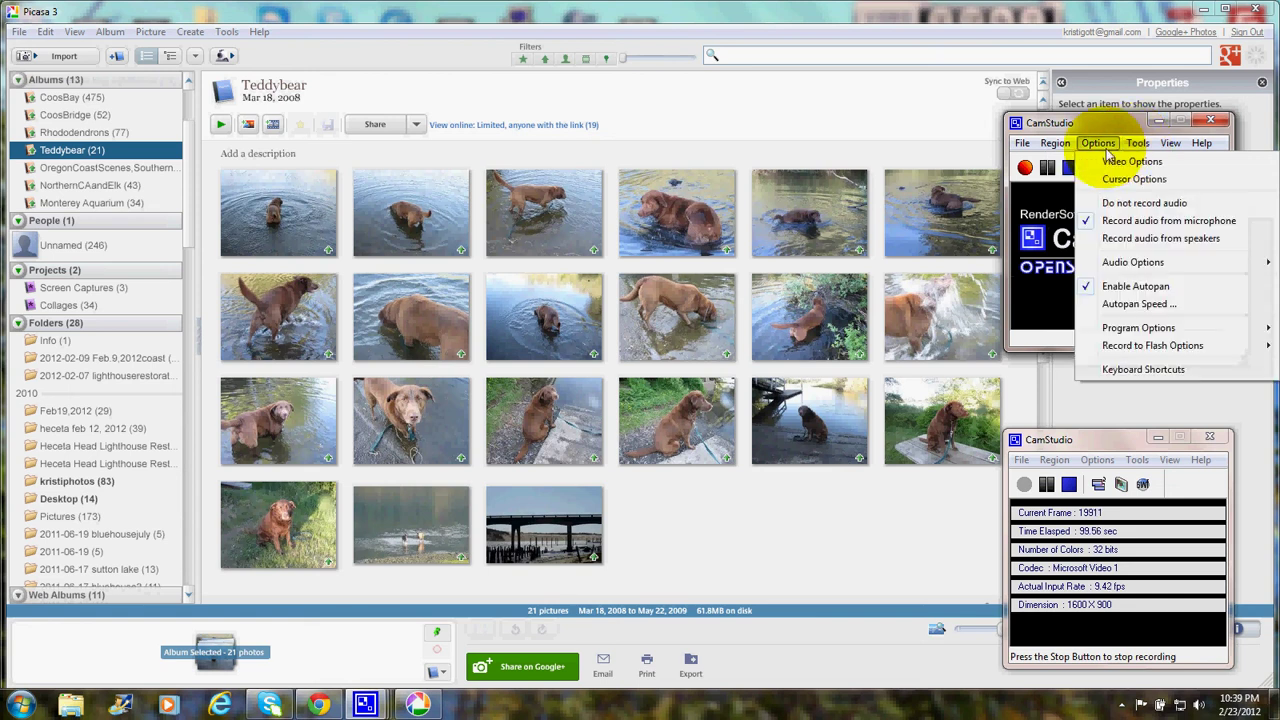
pyautogui.moveTo(1134, 179)
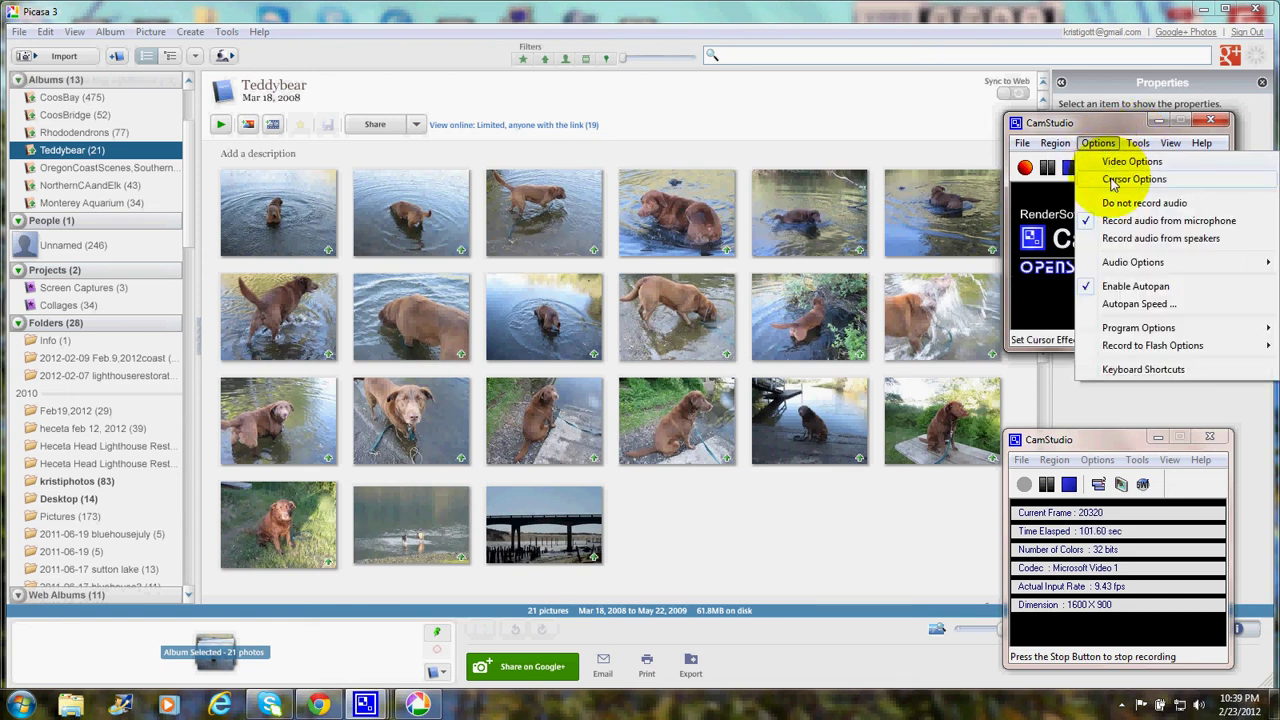
# Open Cursor Options to enable a large circular cursor highlight.
pyautogui.click(1113, 180)
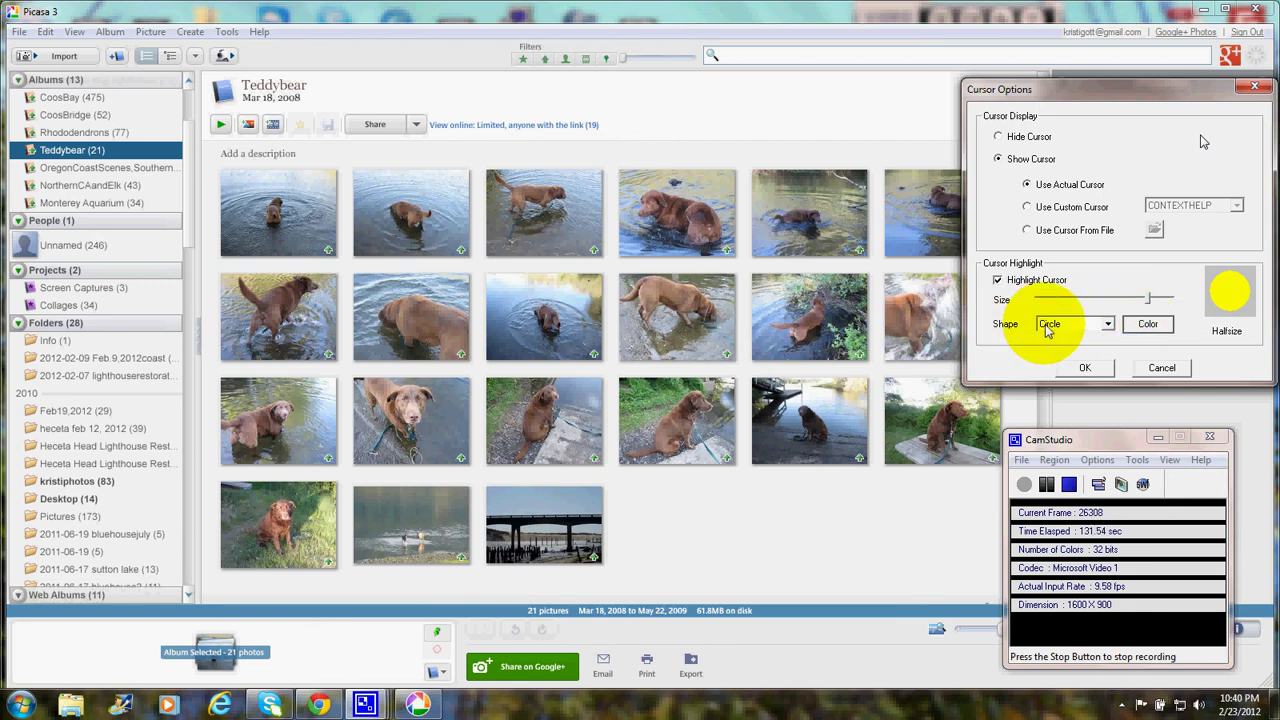
# Set the cursor highlight colour to yellow.
pyautogui.click(1148, 326)
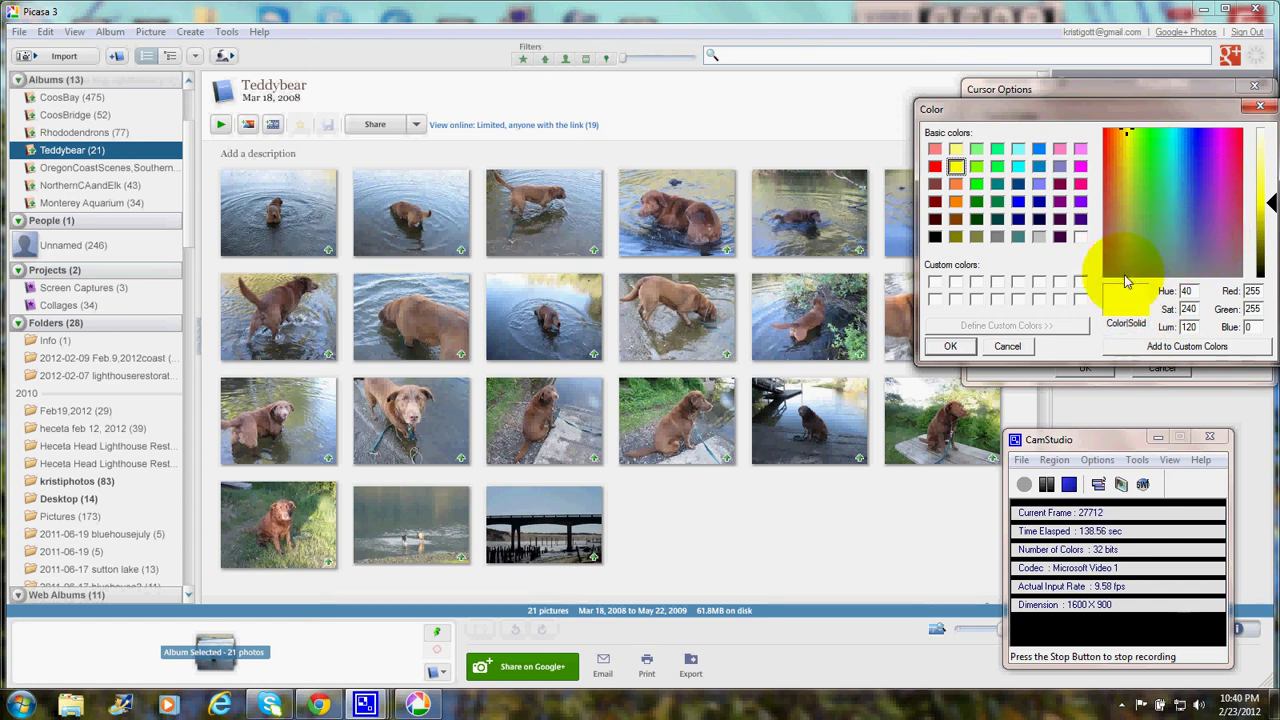
pyautogui.click(951, 347)
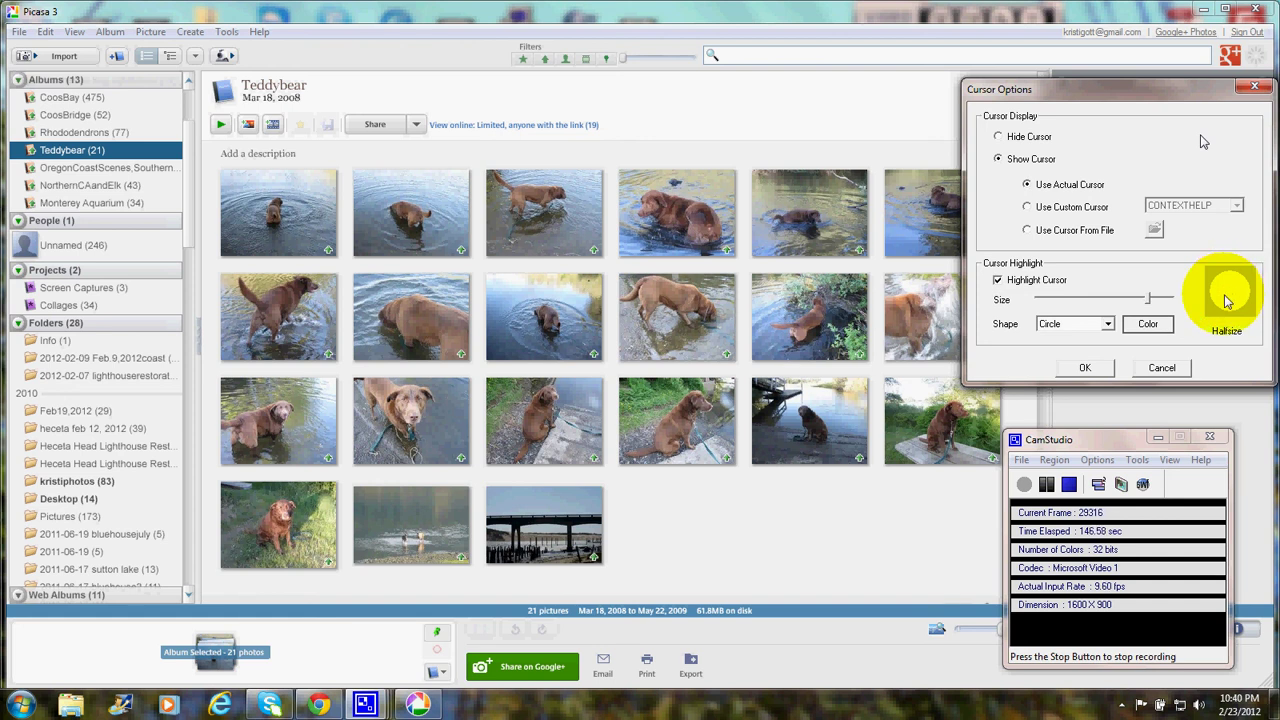
# Close the Cursor Options dialog with Cancel.
pyautogui.click(1163, 372)
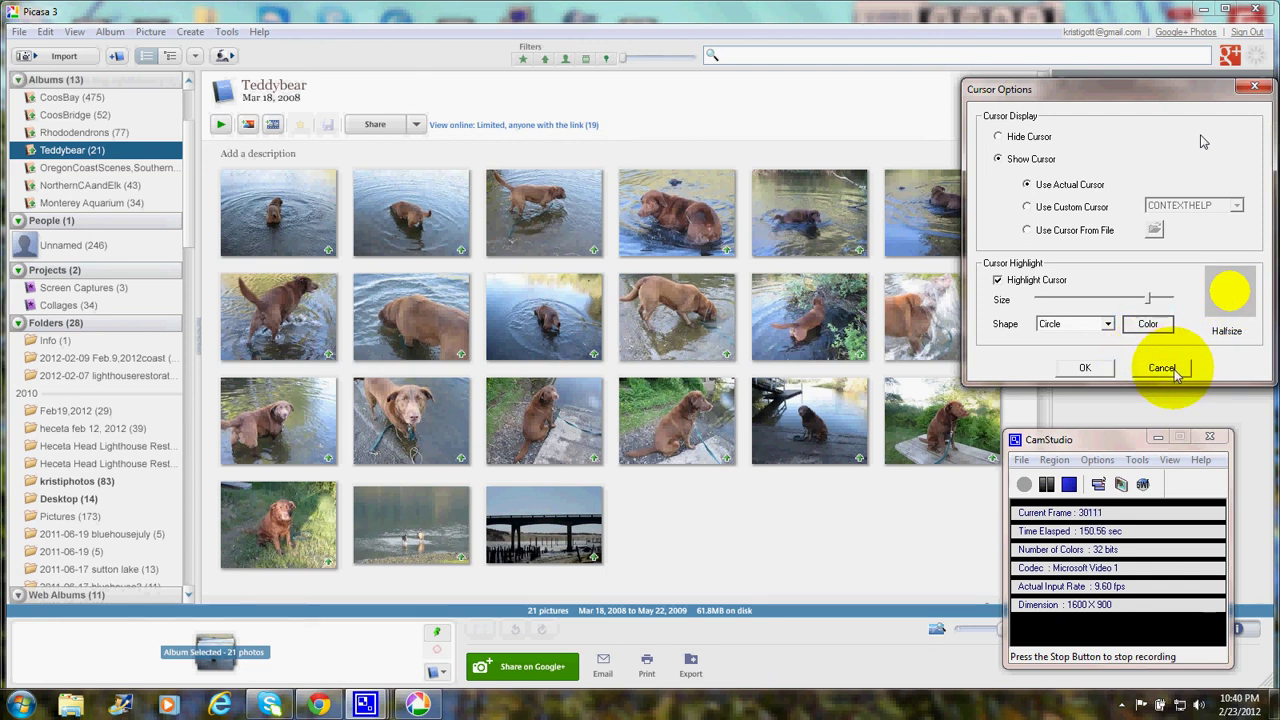
pyautogui.click(1170, 370)
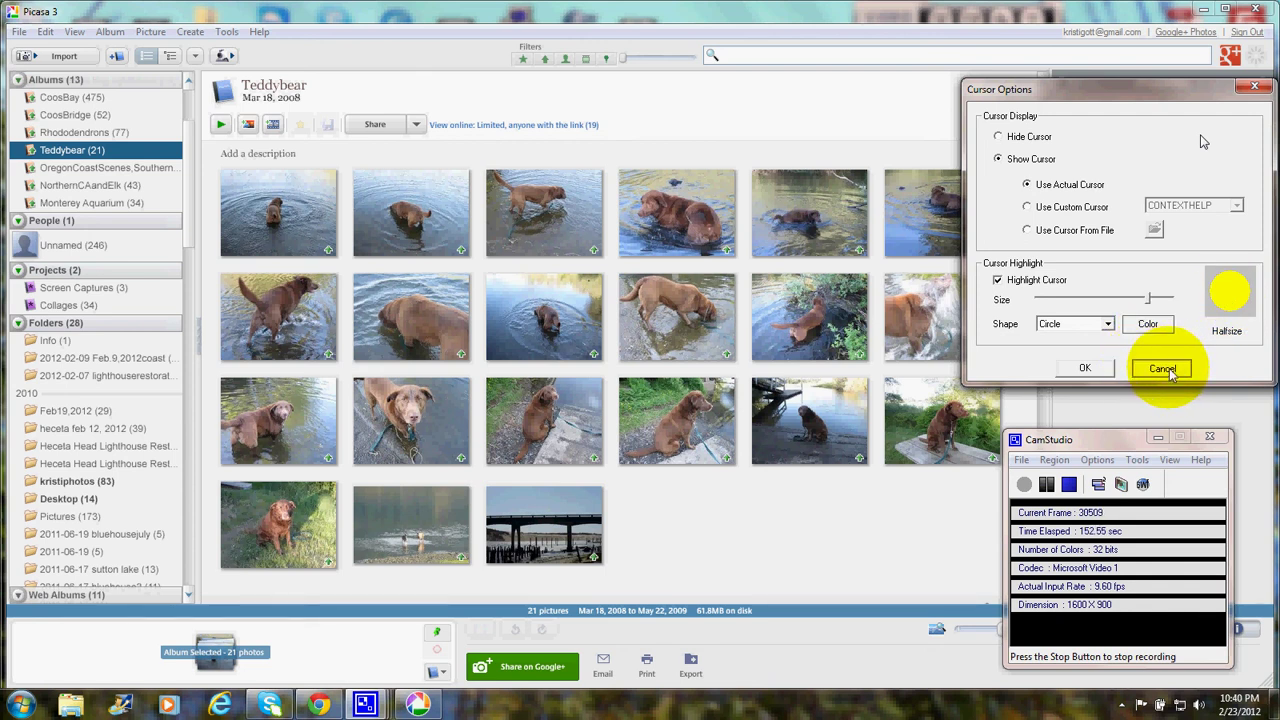